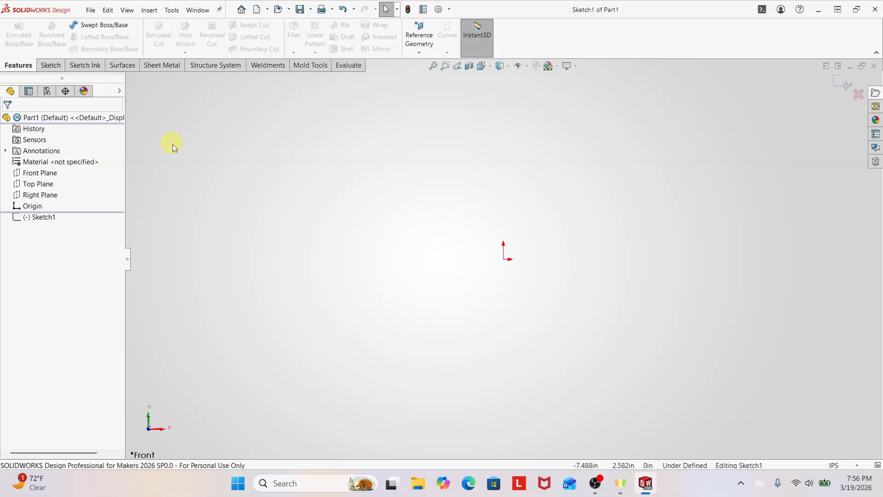
{"action": "left_click", "coordinate": [55, 68]}
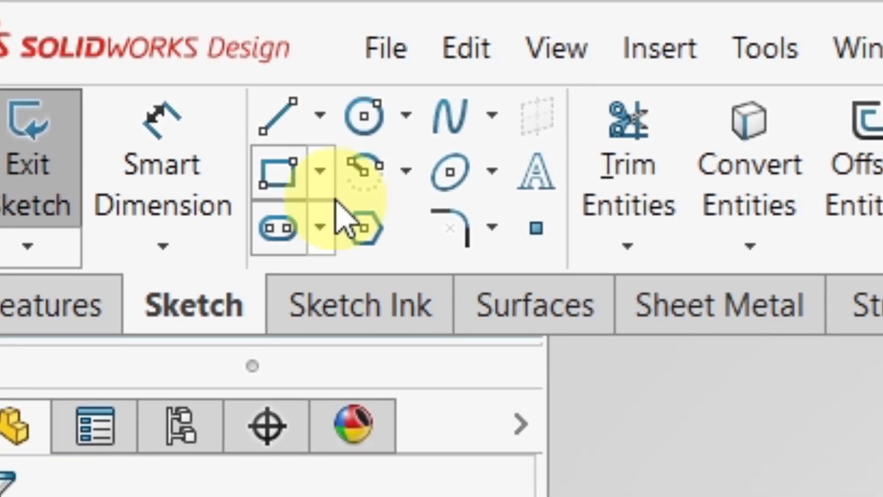
{"action": "left_click", "coordinate": [326, 182]}
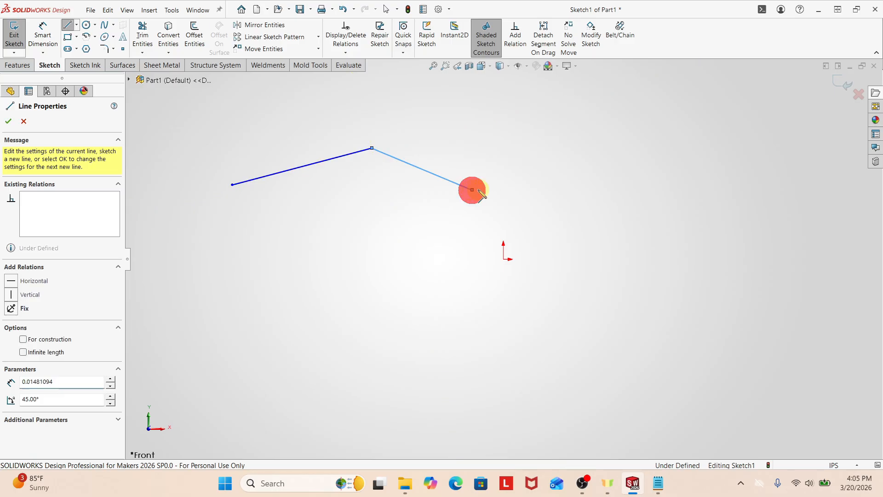
- Extend the chained lines with another connected segment that ends above and to the right of the origin
{"action": "left_click", "coordinate": [572, 138]}
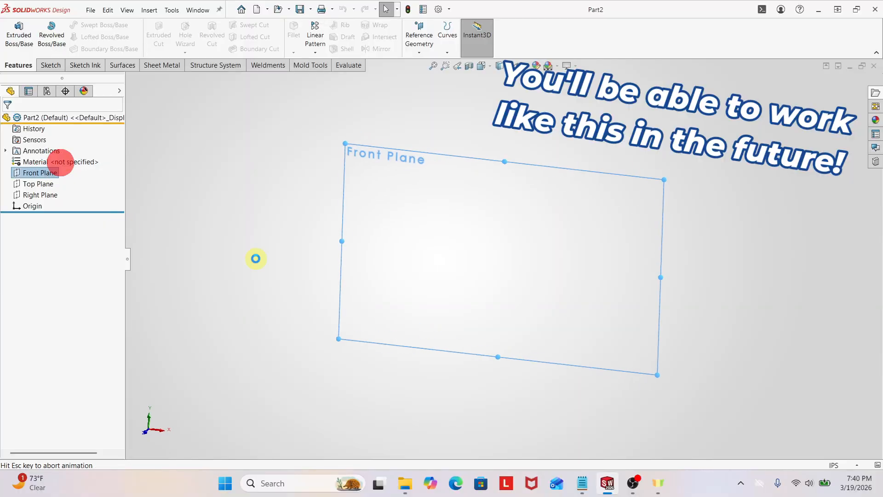
- Sketch a circle centred on the origin and dimension its diameter to 3 in
{"action": "left_click", "coordinate": [86, 26]}
{"action": "left_click_drag", "start_coordinate": [504, 259], "coordinate": [552, 225]}
{"action": "key", "text": "s"}
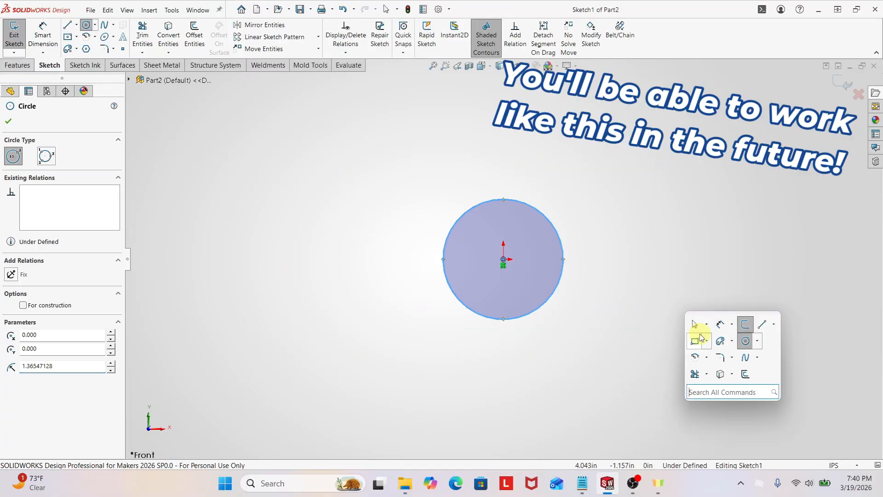
{"action": "left_click", "coordinate": [697, 326]}
{"action": "left_click", "coordinate": [565, 288]}
{"action": "left_click", "coordinate": [661, 346]}
{"action": "type", "text": "3"}
{"action": "key", "text": "Return"}
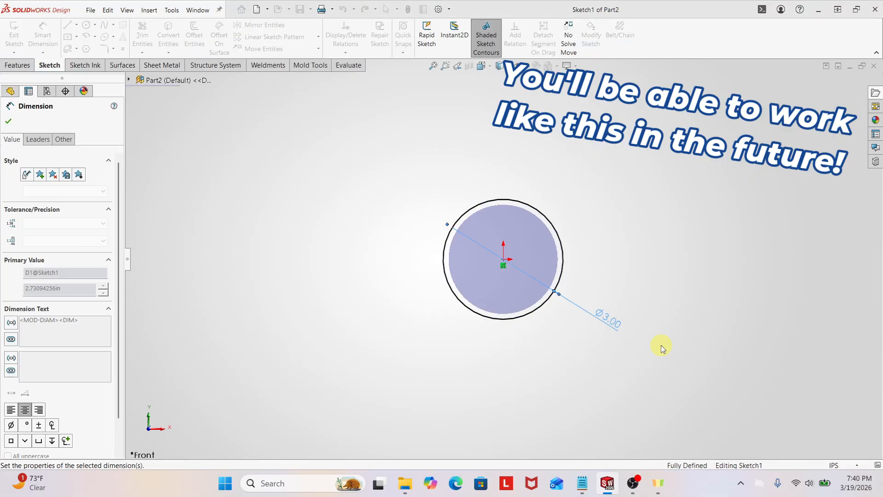
{"action": "left_click", "coordinate": [203, 142]}
- Extrude the dimensioned circle as a blind boss, pulling its depth outward freehand from the sketch plane
{"action": "left_click", "coordinate": [17, 65]}
{"action": "left_click", "coordinate": [19, 34]}
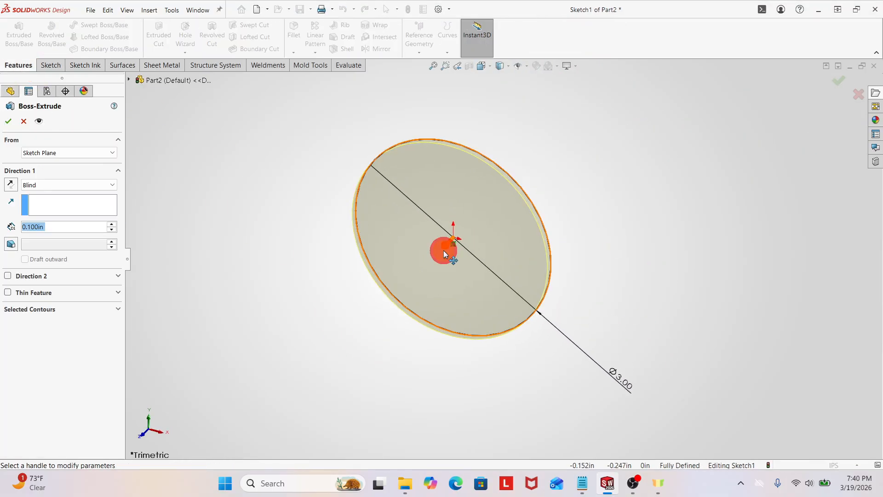
{"action": "left_click_drag", "start_coordinate": [445, 250], "coordinate": [352, 317]}
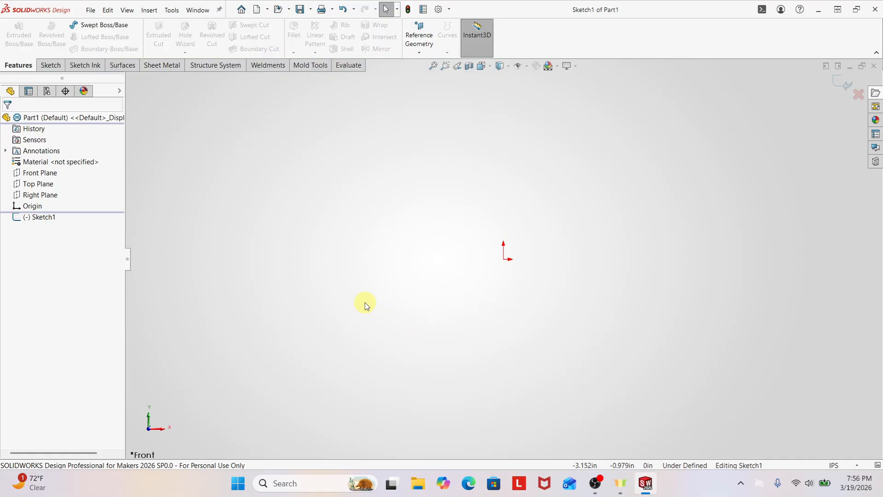
- Sketch a corner rectangle above and to the left of the origin by placing its two opposite corners
{"action": "left_click", "coordinate": [54, 67]}
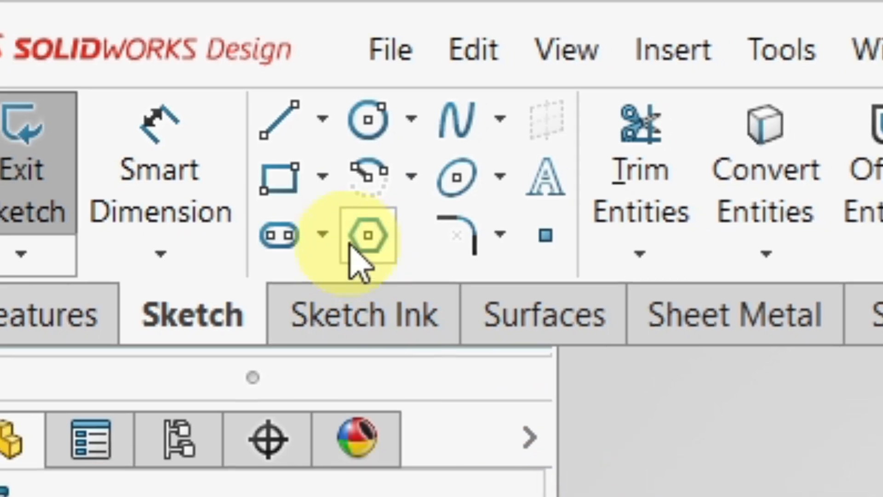
{"action": "left_click", "coordinate": [325, 182]}
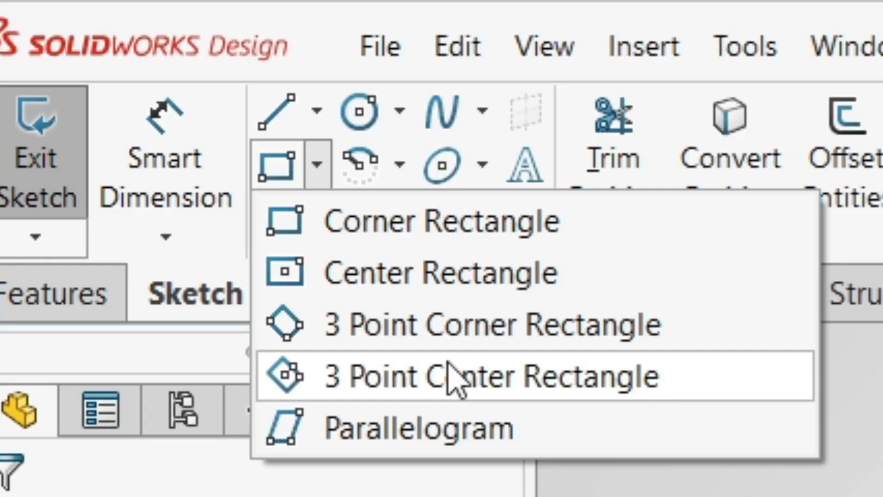
{"action": "left_click", "coordinate": [446, 223]}
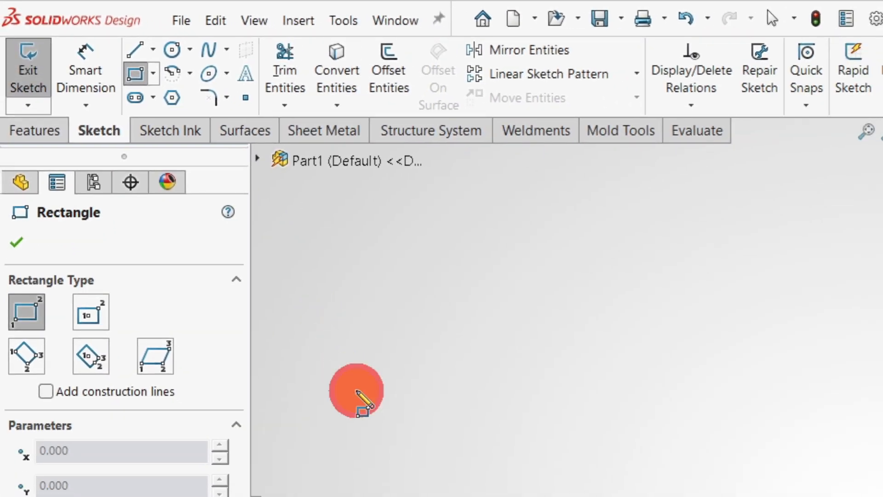
{"action": "left_click", "coordinate": [526, 279]}
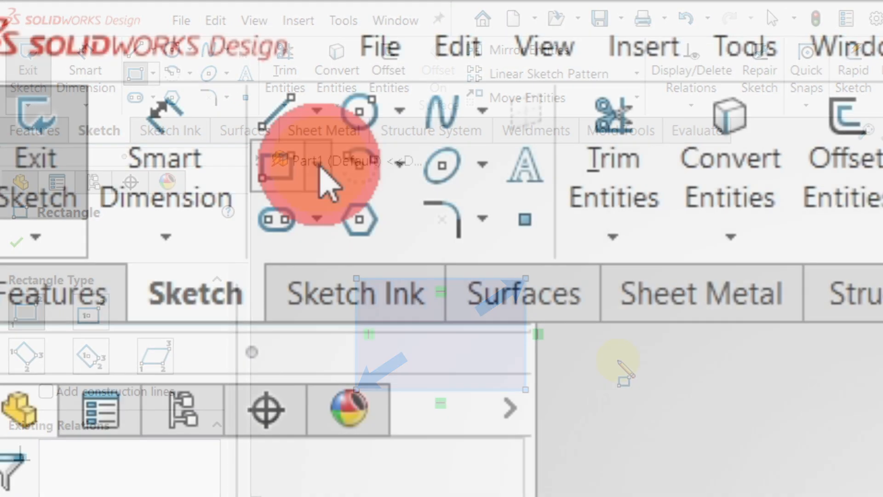
- Sketch a center rectangle about 2.01 in wide and 1.61 in tall with diagonal construction lines from its corners
{"action": "left_click", "coordinate": [153, 73]}
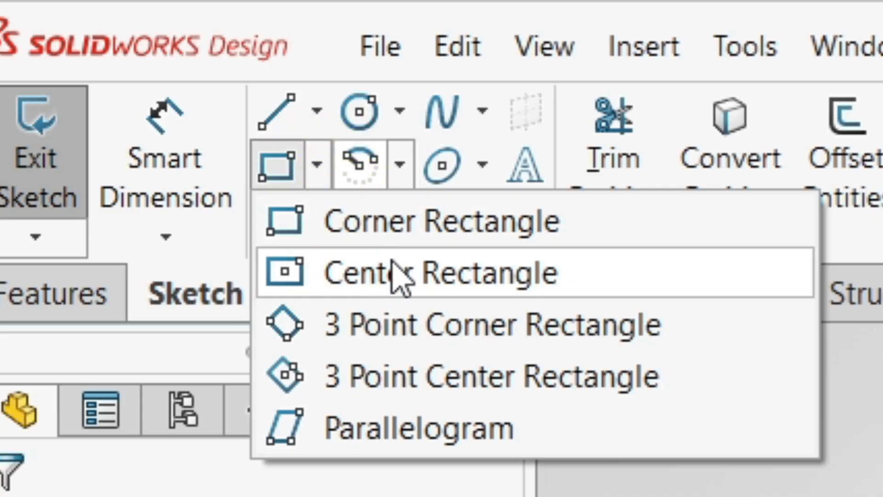
{"action": "left_click", "coordinate": [198, 125]}
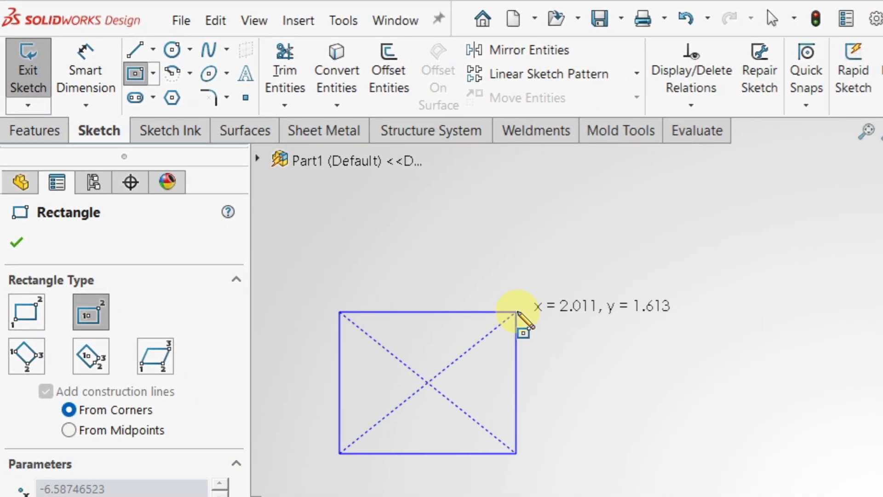
{"action": "left_click", "coordinate": [518, 310]}
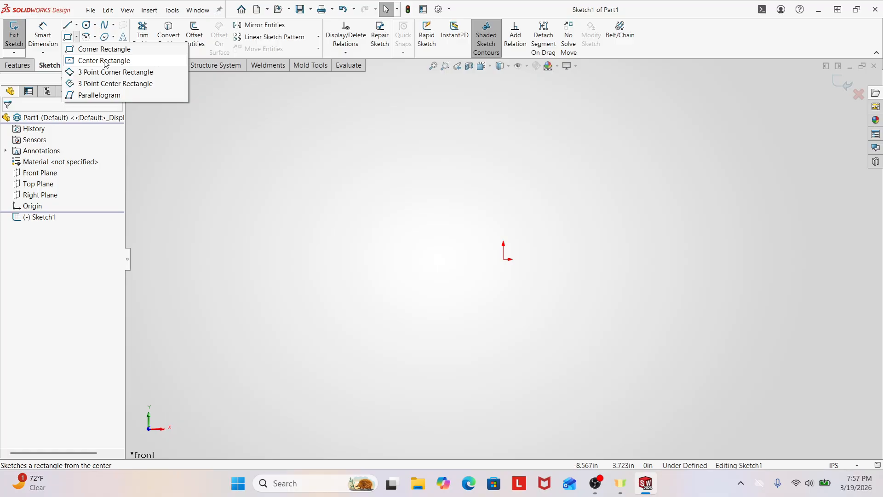
{"action": "left_click", "coordinate": [105, 49]}
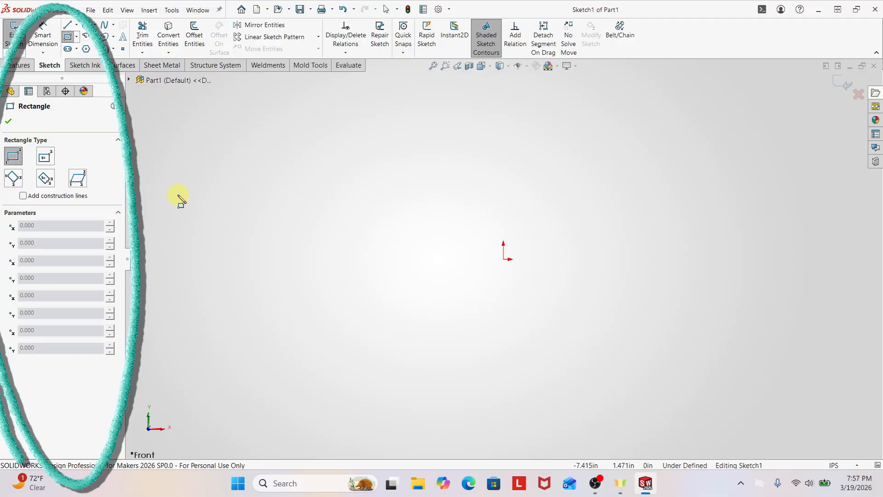
{"action": "key", "text": "Escape"}
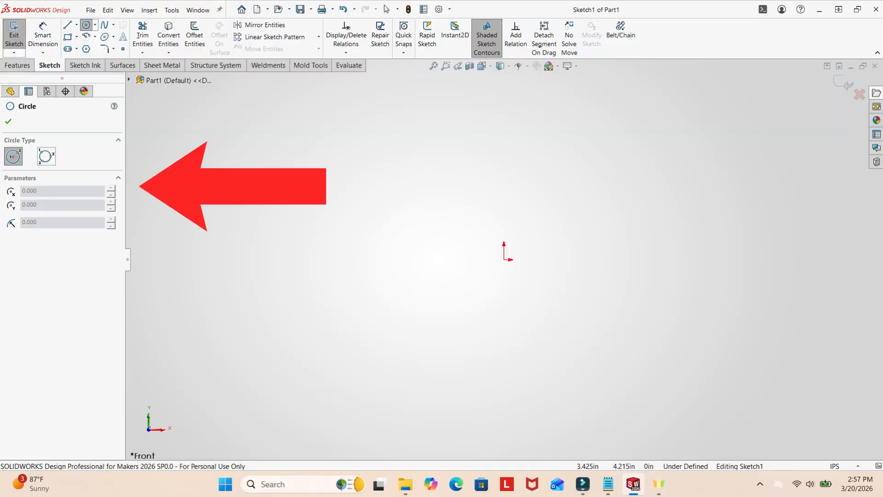
{"action": "key", "text": "l"}
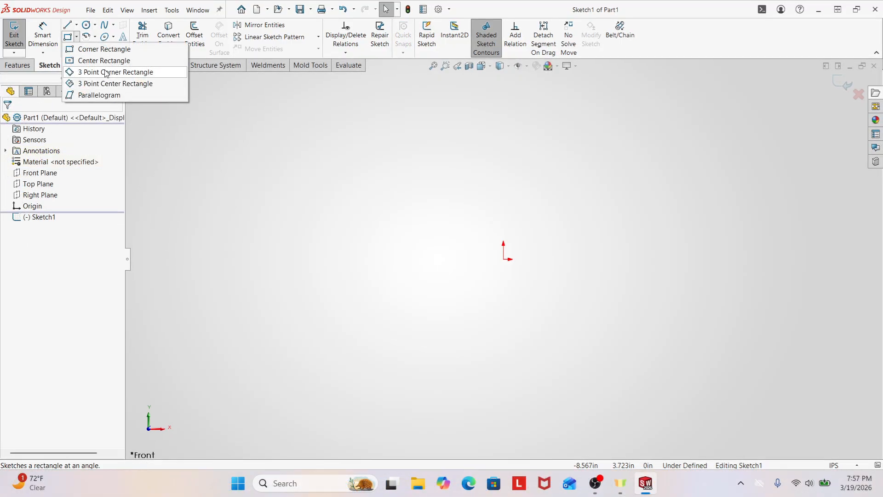
- Draw a corner rectangle about 1.27 in tall to the left of and above the origin and close the tool
{"action": "left_click", "coordinate": [106, 51]}
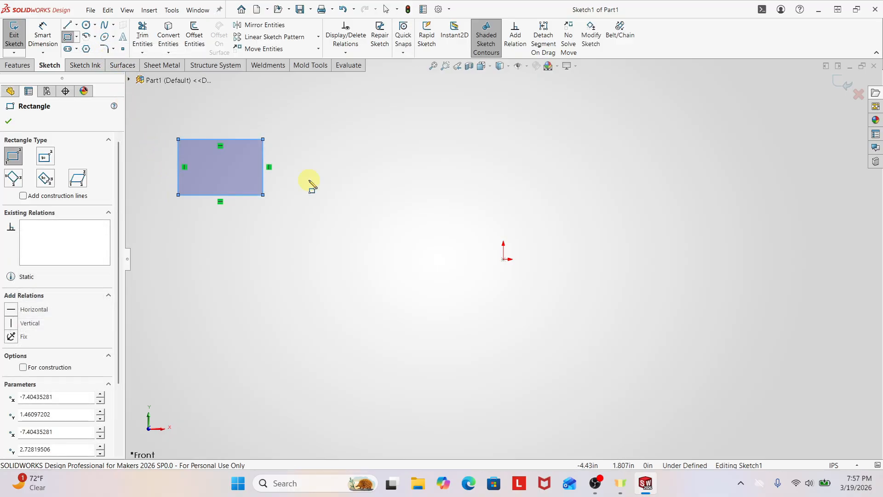
{"action": "left_click", "coordinate": [14, 123]}
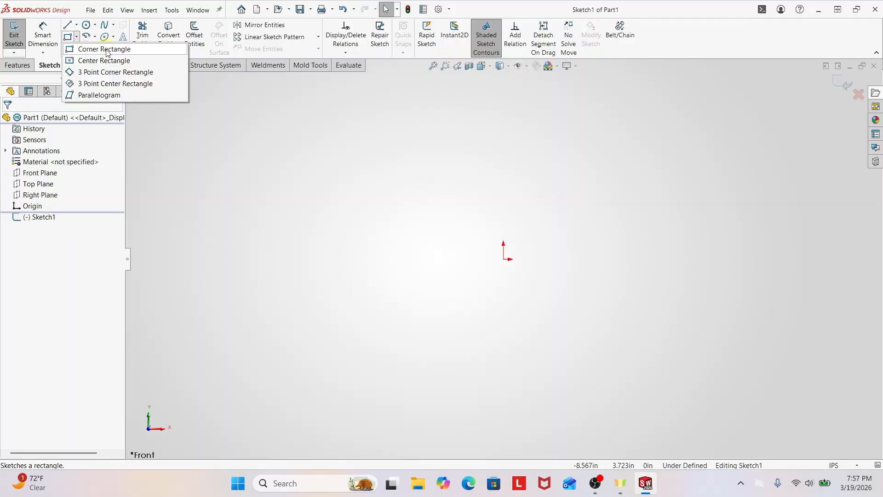
- Sketch a corner rectangle from a lower-left corner at about X -7.40, Y 1.46 to a diagonally opposite upper-right corner
{"action": "left_click", "coordinate": [105, 50]}
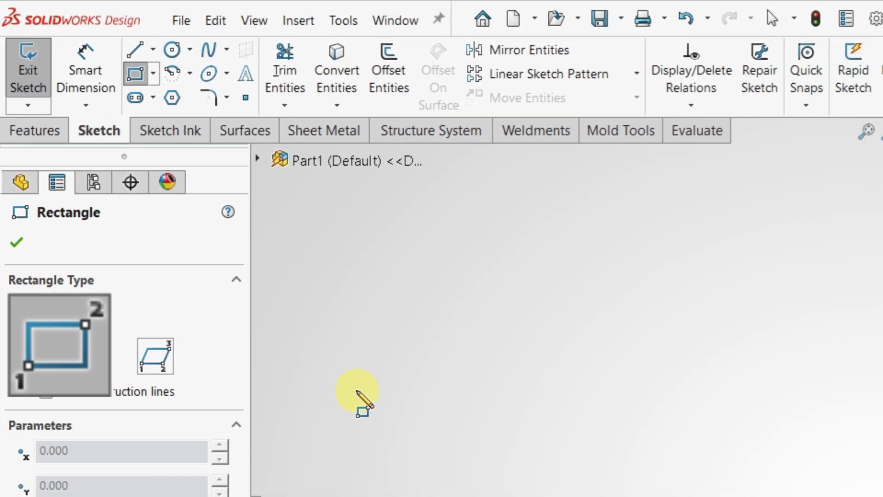
{"action": "left_click", "coordinate": [364, 384]}
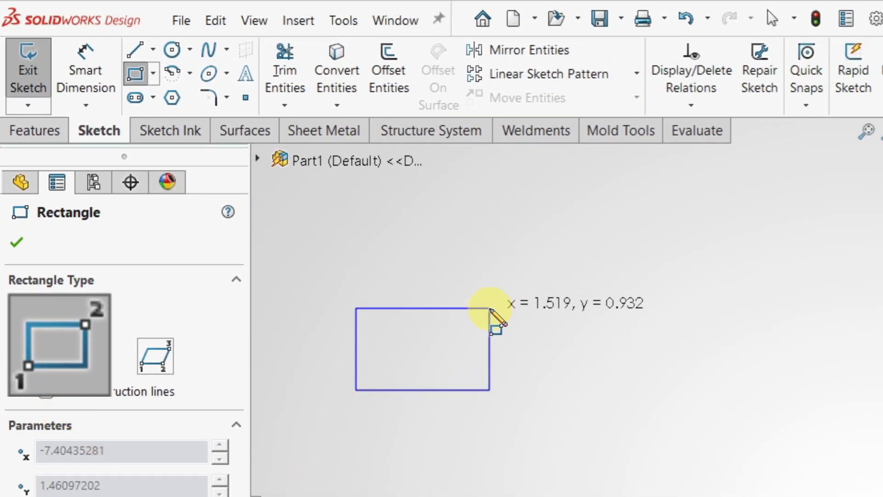
{"action": "left_click", "coordinate": [526, 278]}
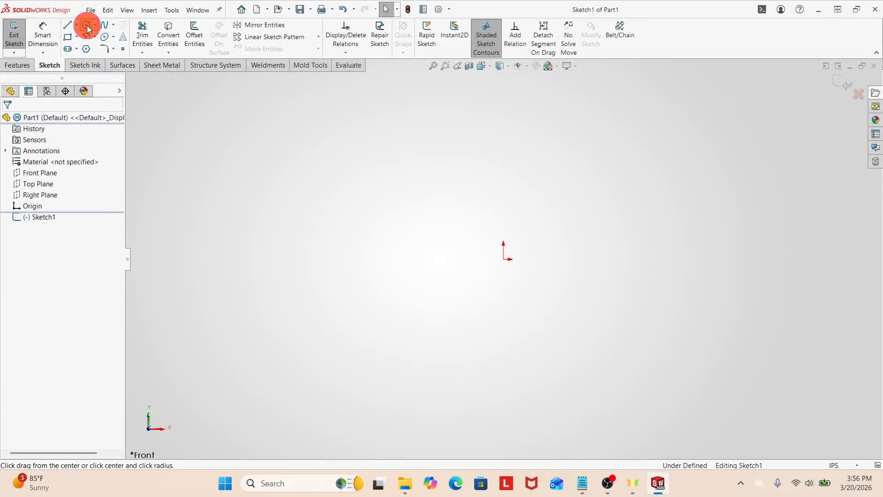
- Sketch a center-point circle with a radius of about 1.67 in, centred at about X -5.78, Y 2.26
{"action": "left_click", "coordinate": [87, 26]}
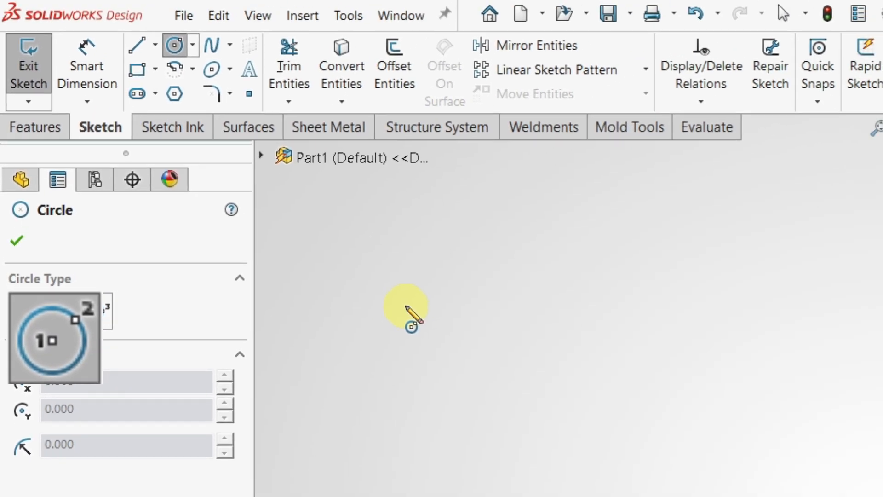
{"action": "left_click", "coordinate": [498, 319]}
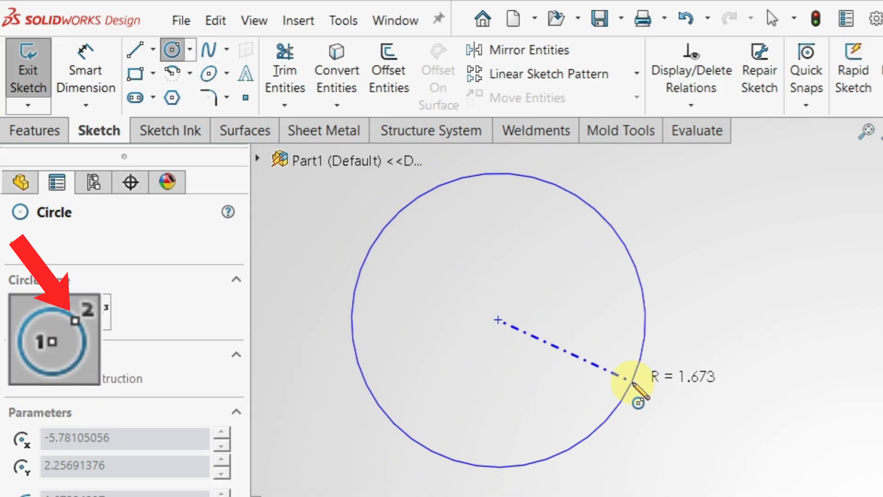
{"action": "left_click", "coordinate": [633, 383]}
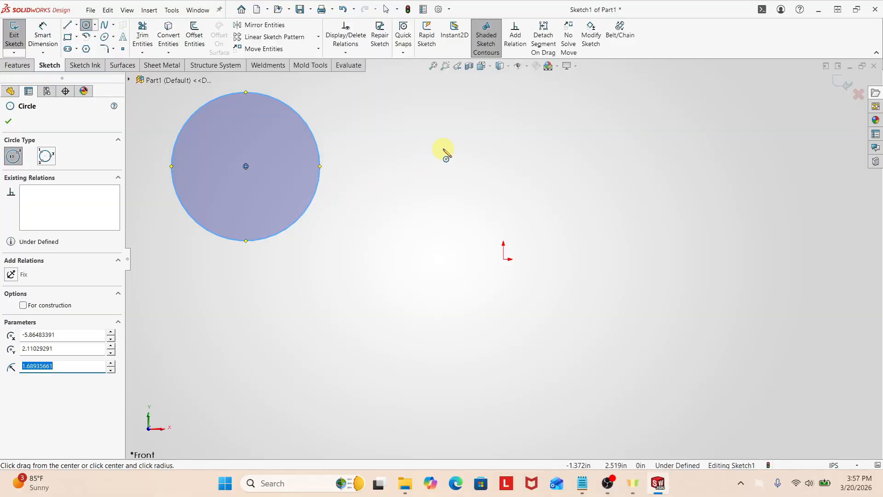
- Sketch two more circles, one to the right of the first and one below them with a radius of about 2.08 in
{"action": "left_click", "coordinate": [451, 145]}
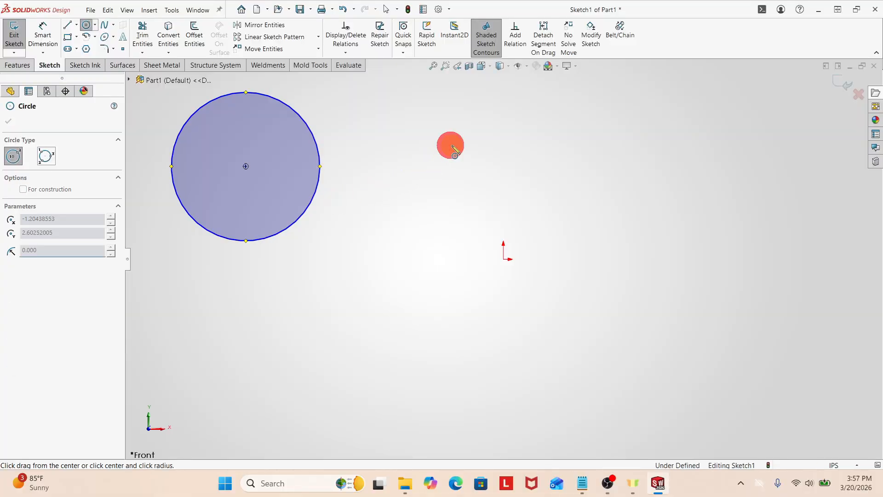
{"action": "left_click", "coordinate": [498, 195]}
{"action": "left_click", "coordinate": [391, 315]}
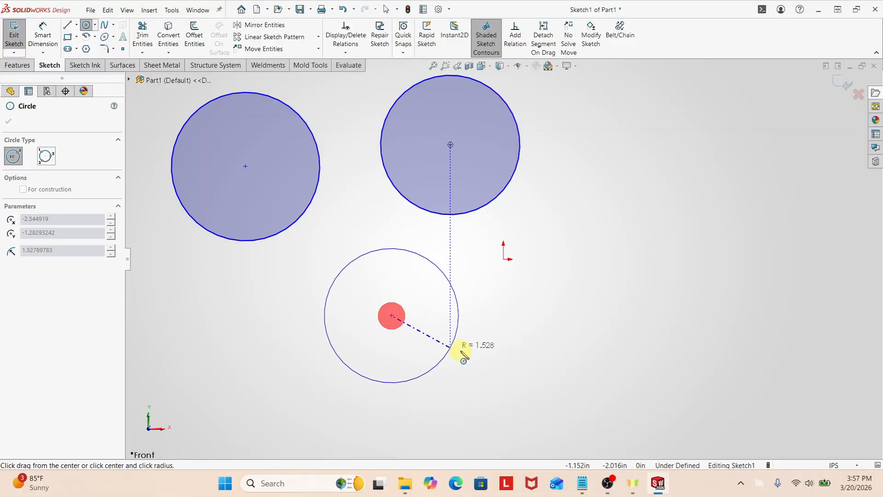
{"action": "left_click", "coordinate": [477, 351]}
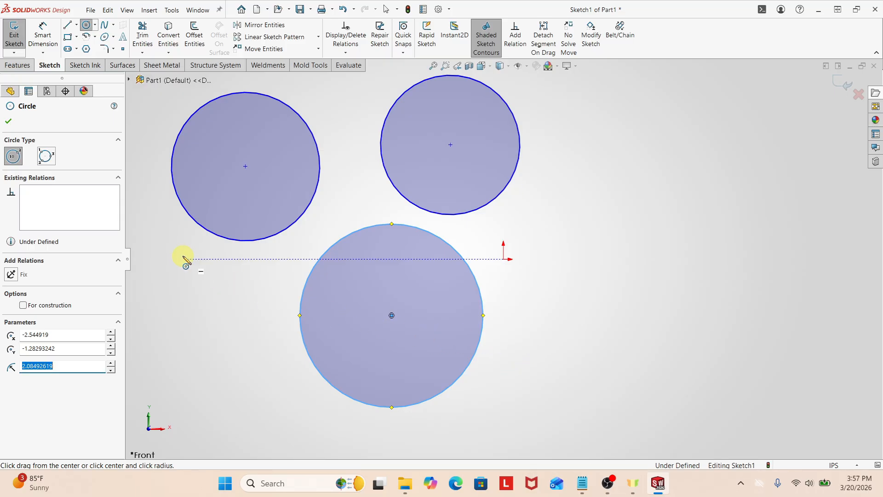
{"action": "left_click", "coordinate": [8, 122]}
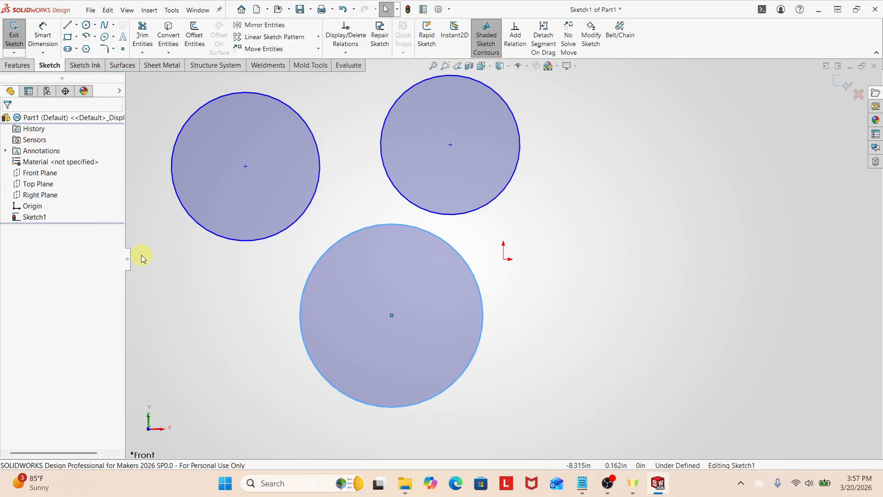
{"action": "key", "text": "Return"}
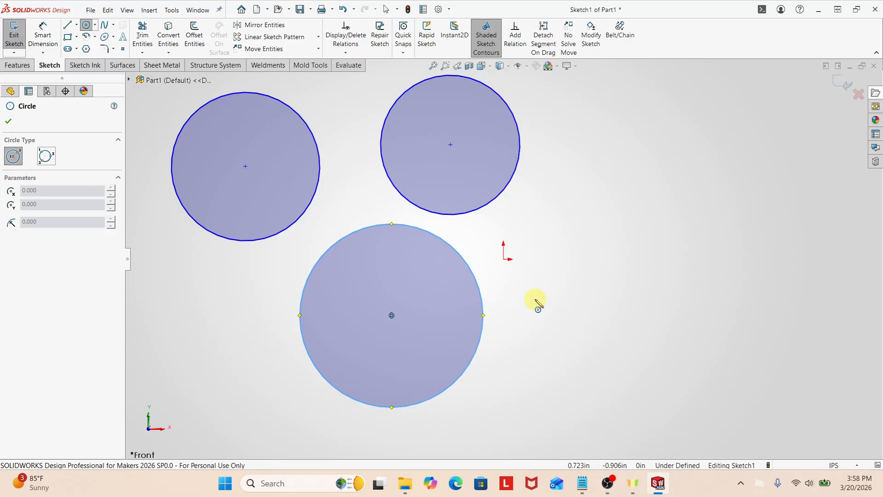
{"action": "key", "text": "Escape"}
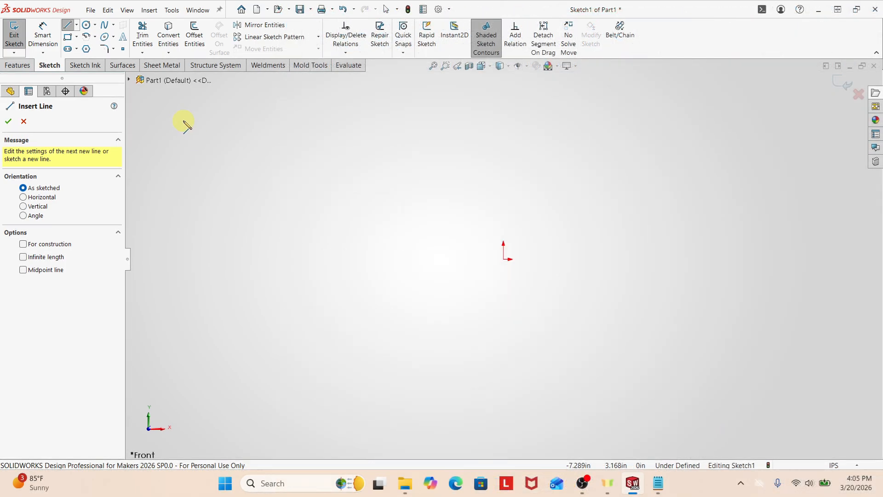
- Sketch a zigzag chain of four connected lines passing above the origin and ending to its right, and finish the chain
{"action": "left_click", "coordinate": [232, 186]}
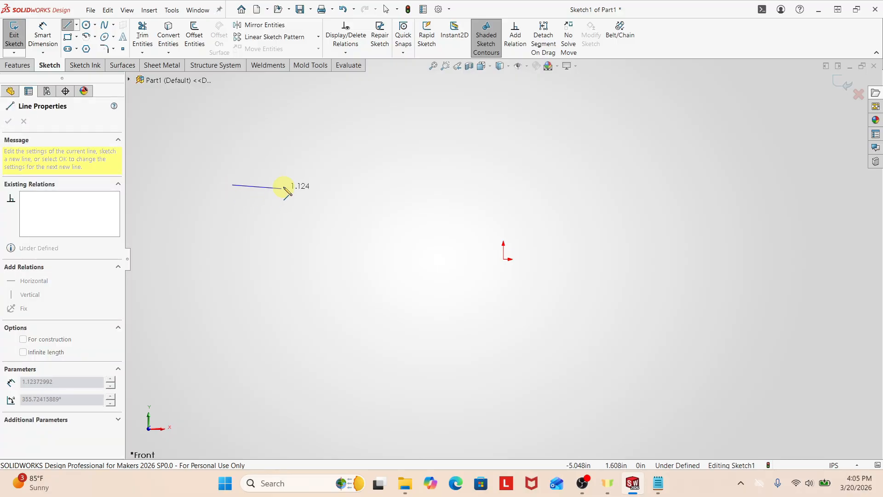
{"action": "left_click", "coordinate": [372, 148]}
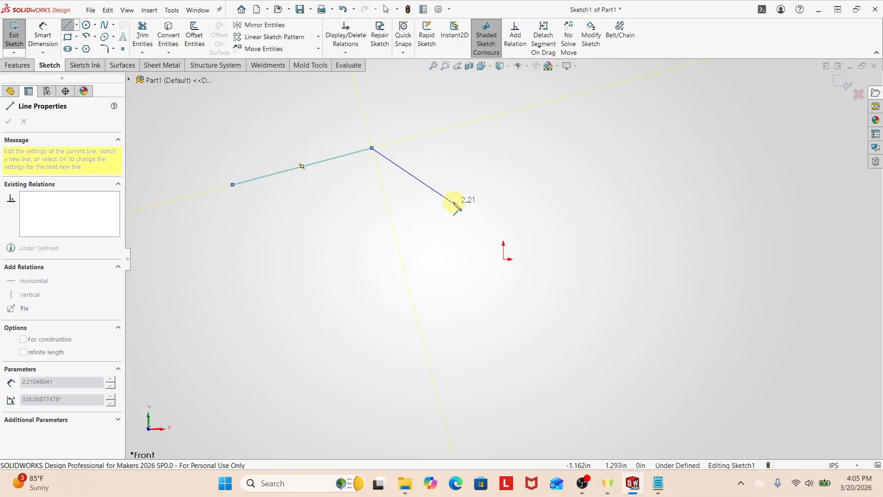
{"action": "left_click", "coordinate": [472, 189]}
{"action": "left_click", "coordinate": [574, 138]}
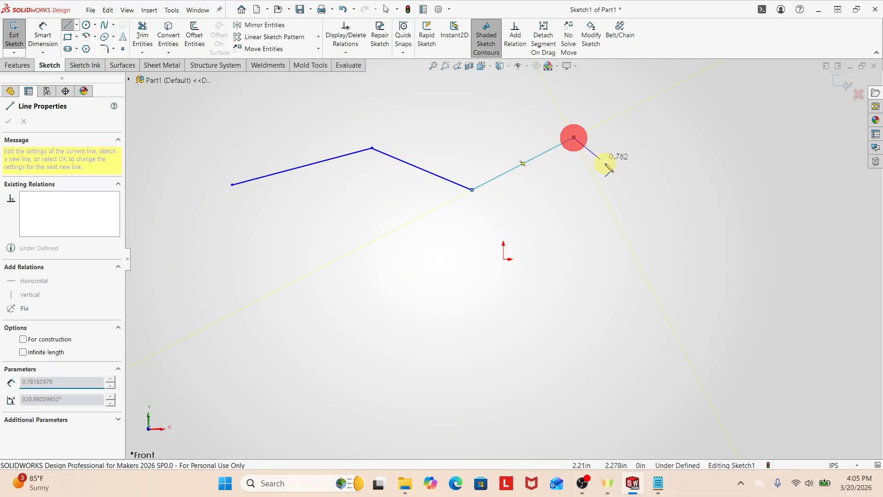
{"action": "left_click", "coordinate": [667, 244]}
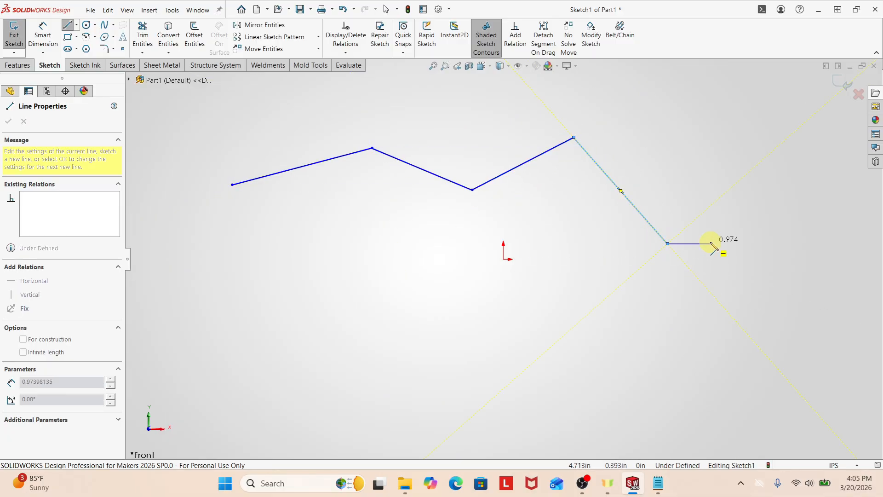
{"action": "key", "text": "Escape"}
{"action": "key", "text": "Escape"}
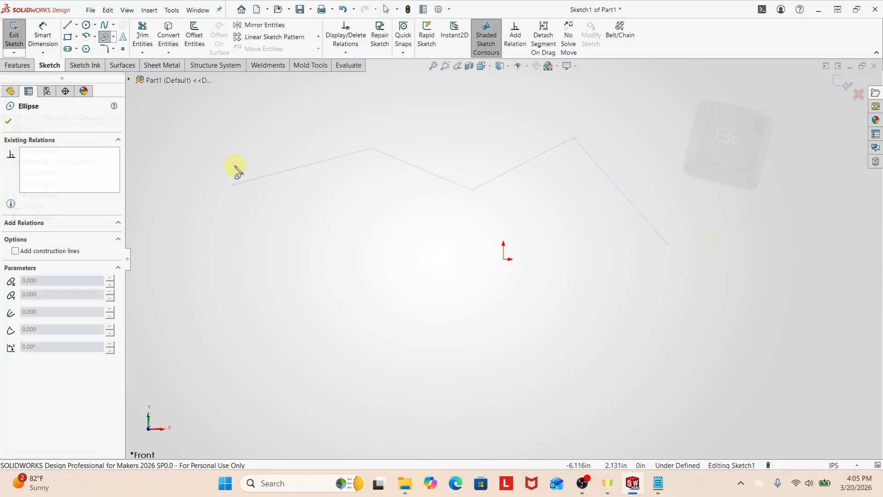
- Sketch a slightly tilted ellipse to the left of and above the origin, with a major radius of about 2.07 in
{"action": "left_click", "coordinate": [313, 179]}
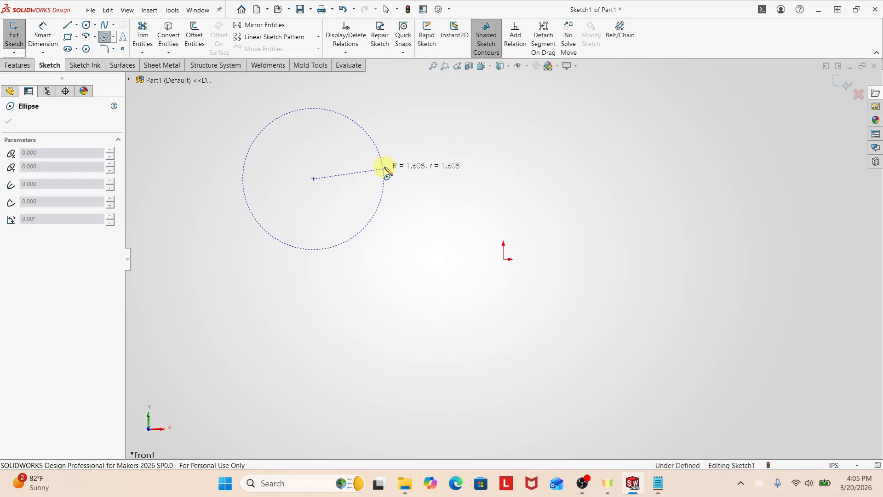
{"action": "left_click", "coordinate": [403, 197]}
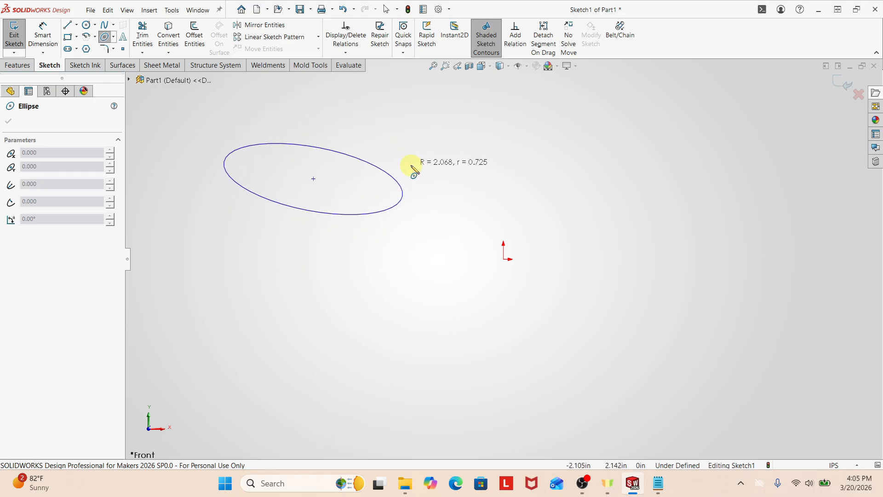
{"action": "left_click", "coordinate": [410, 158]}
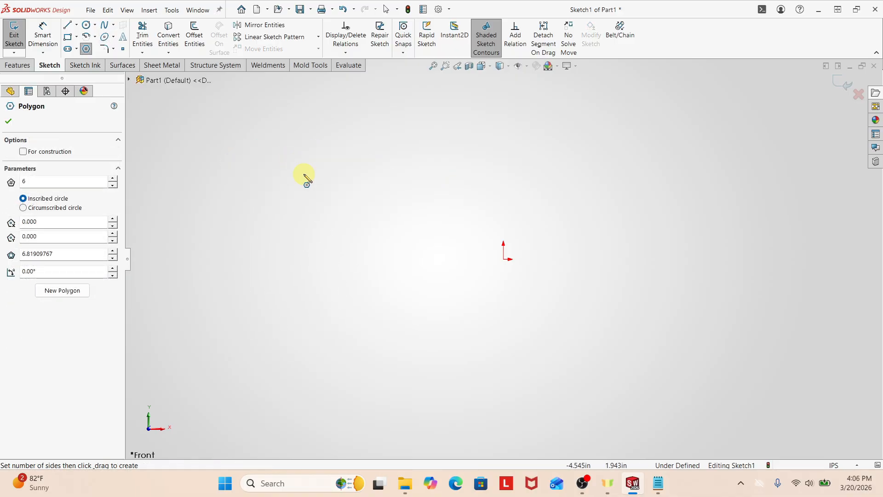
- Sketch a six-sided polygon using the inscribed circle option, centred at about X -3.97, Y 0.81
{"action": "left_click_drag", "start_coordinate": [329, 225], "coordinate": [376, 227]}
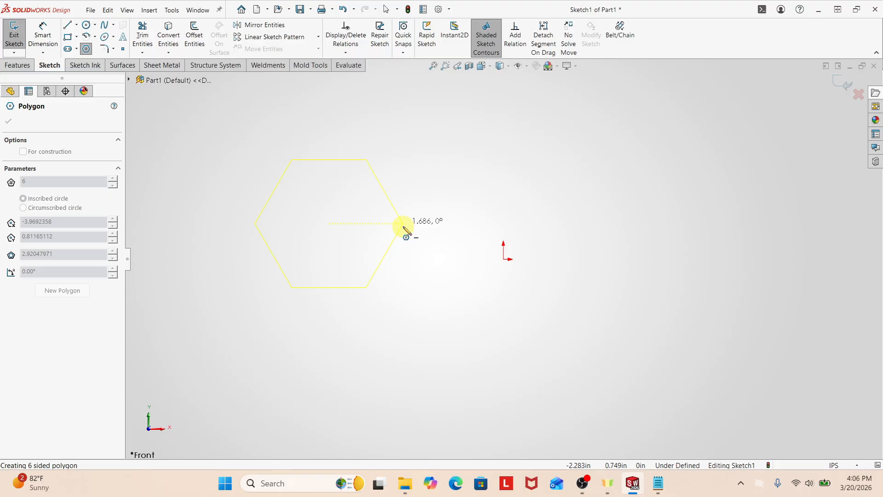
{"action": "mouse_move", "coordinate": [453, 218]}
{"action": "left_mouse_down"}
{"action": "mouse_move", "coordinate": [329, 134]}
{"action": "mouse_move", "coordinate": [216, 230]}
{"action": "left_mouse_up"}
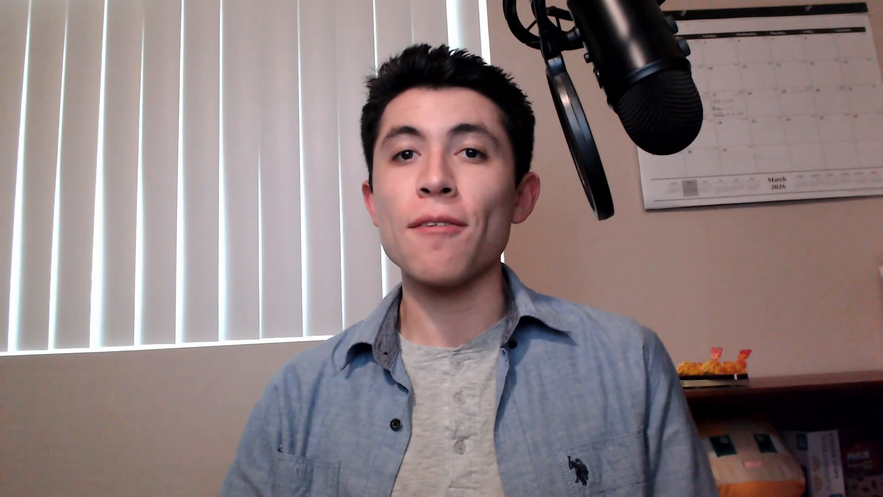